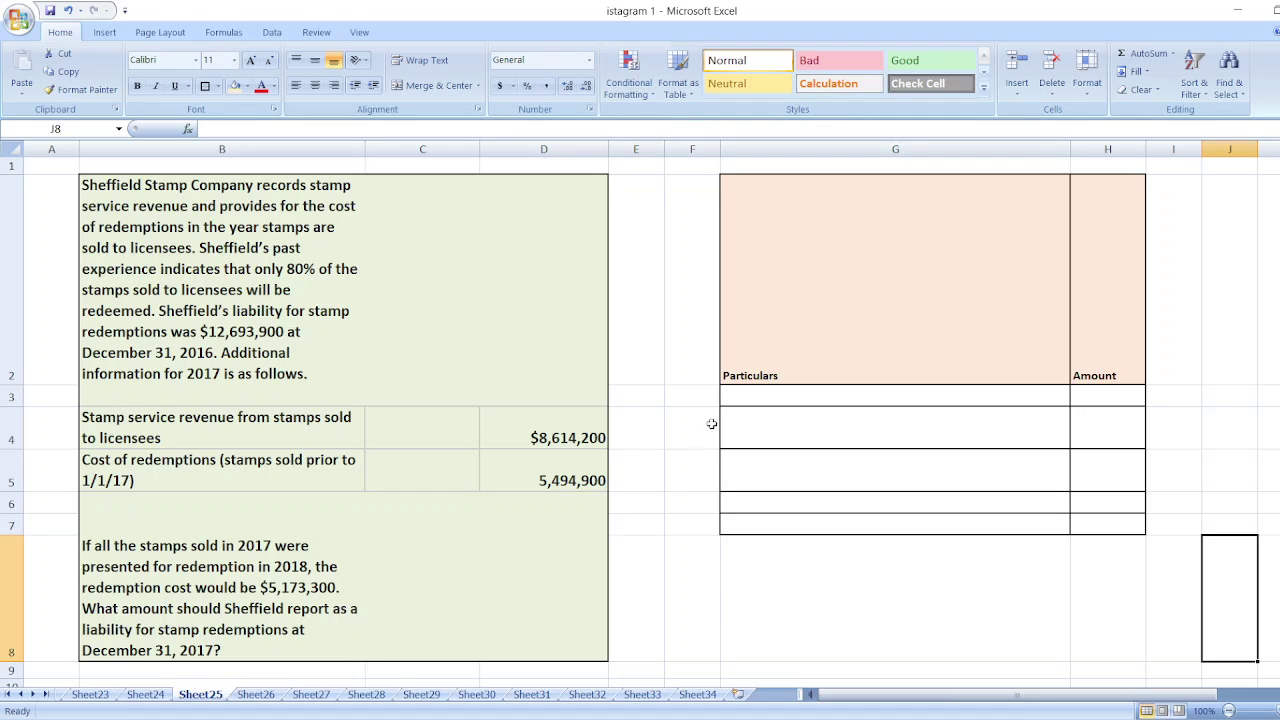
- Type the first label 'Liabilities for Stamp Redemption as on December 31, 2017' in G3
{"action": "left_click", "coordinate": [793, 398]}
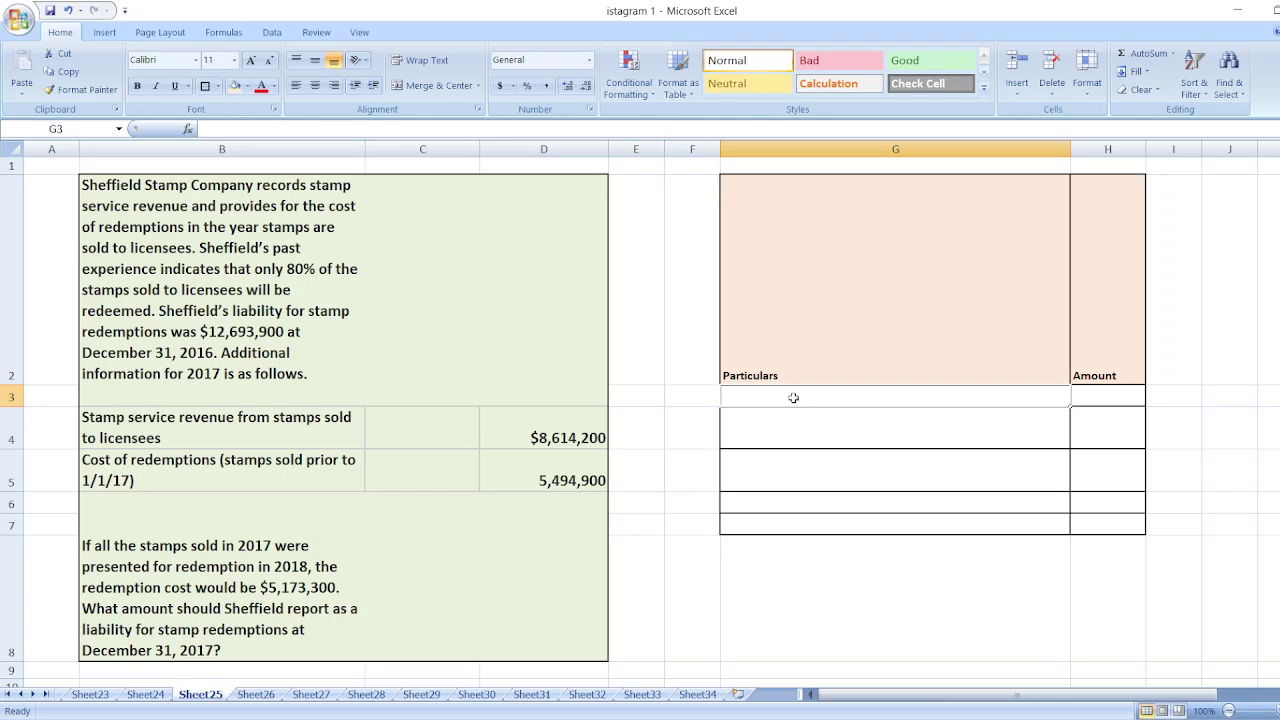
{"action": "type", "text": "Liabili"}
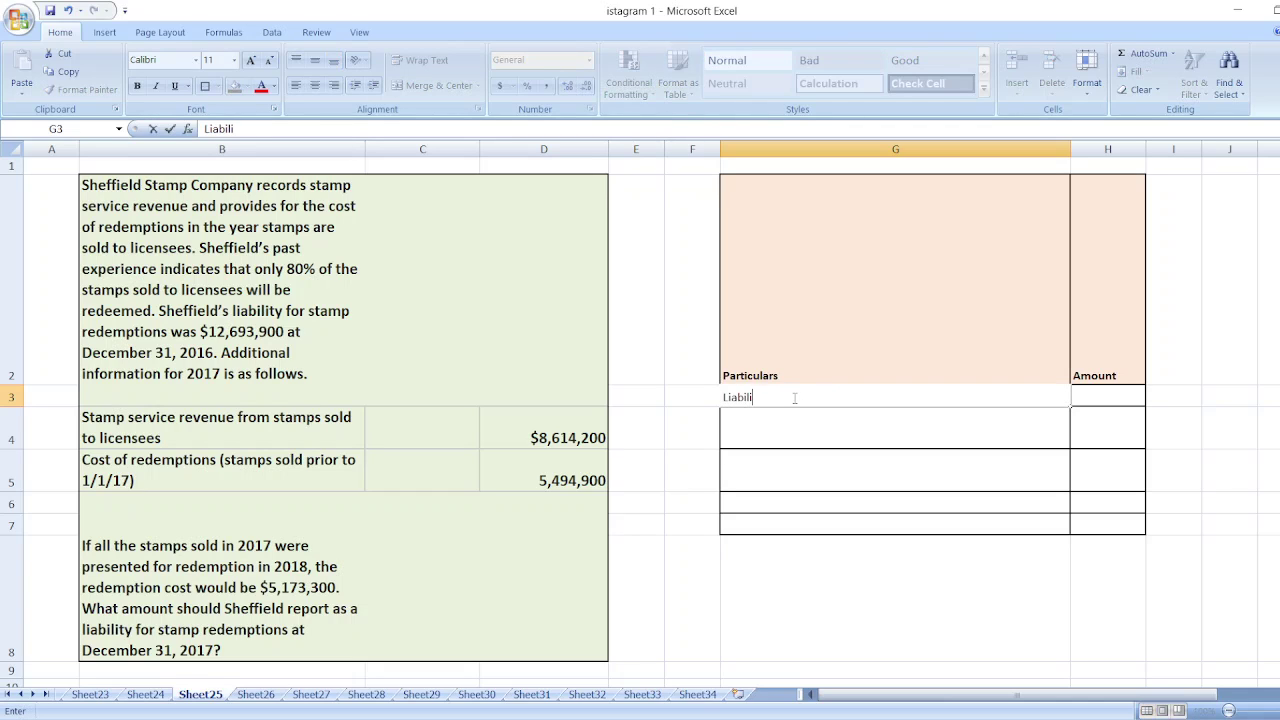
{"action": "type", "text": "ties for Stam"}
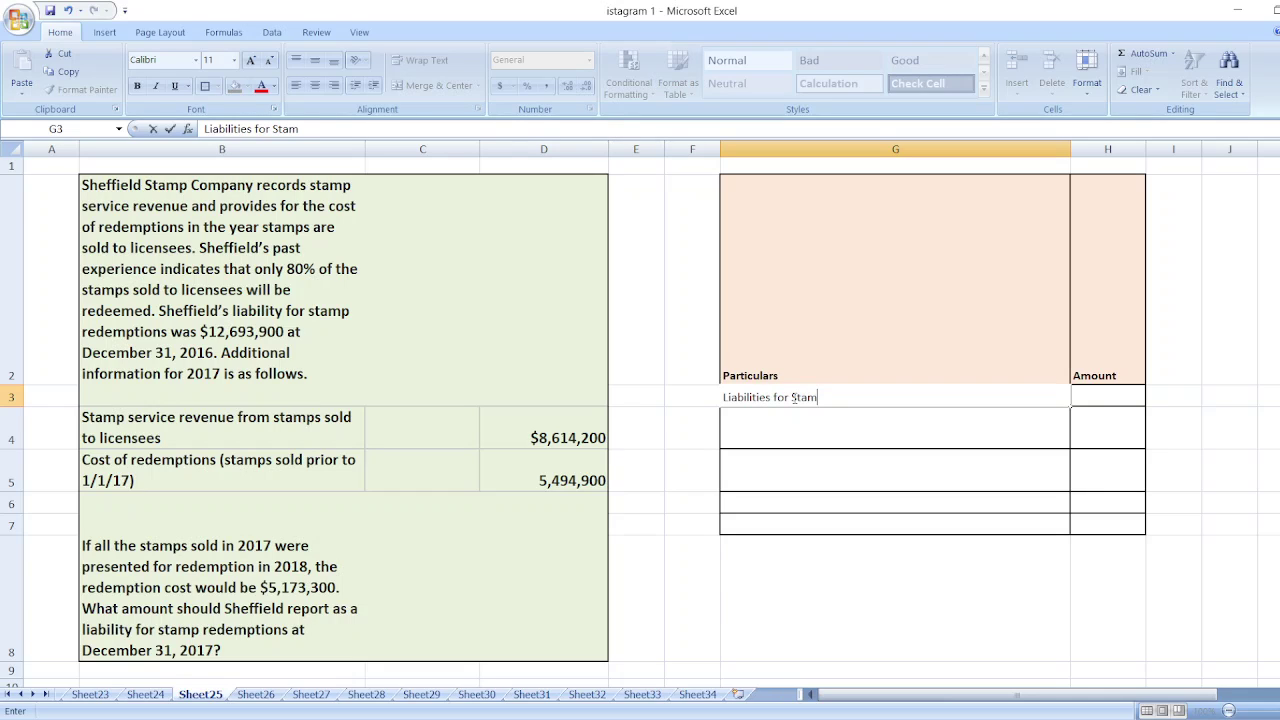
{"action": "type", "text": "p Redemption"}
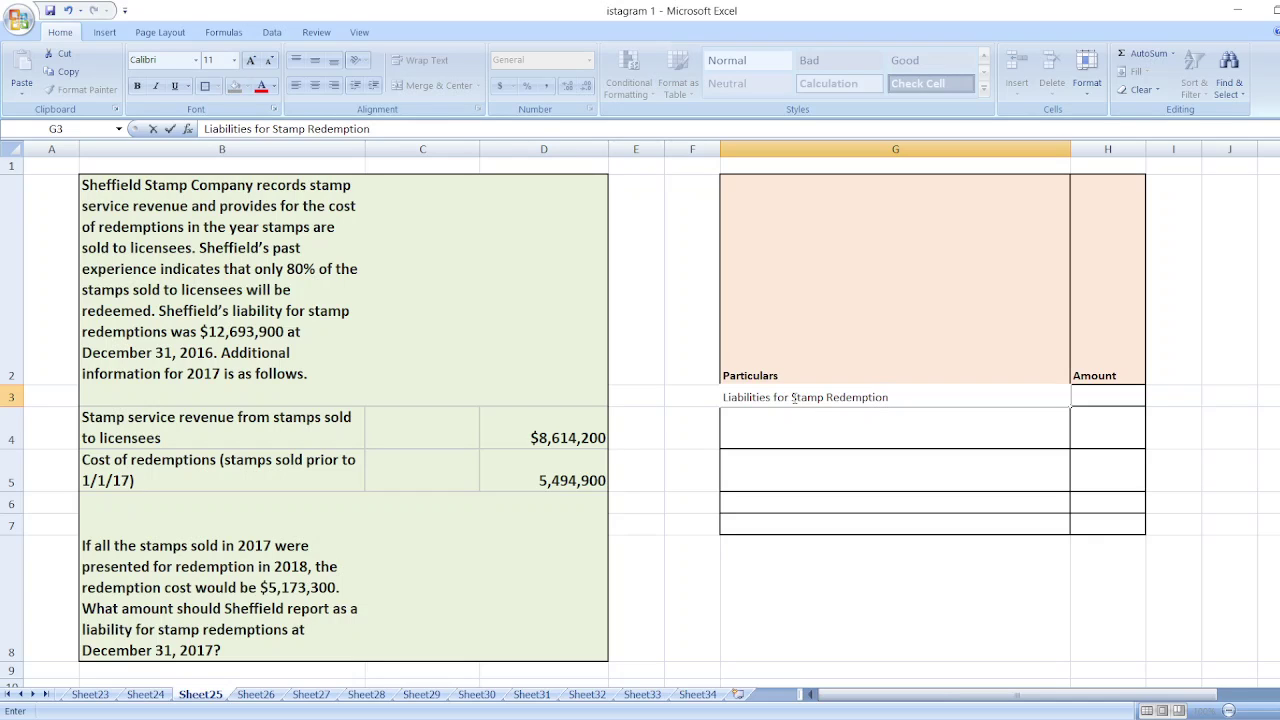
{"action": "type", "text": " s"}
{"action": "key", "text": "BackSpace"}
{"action": "type", "text": "as on December 31, 200"}
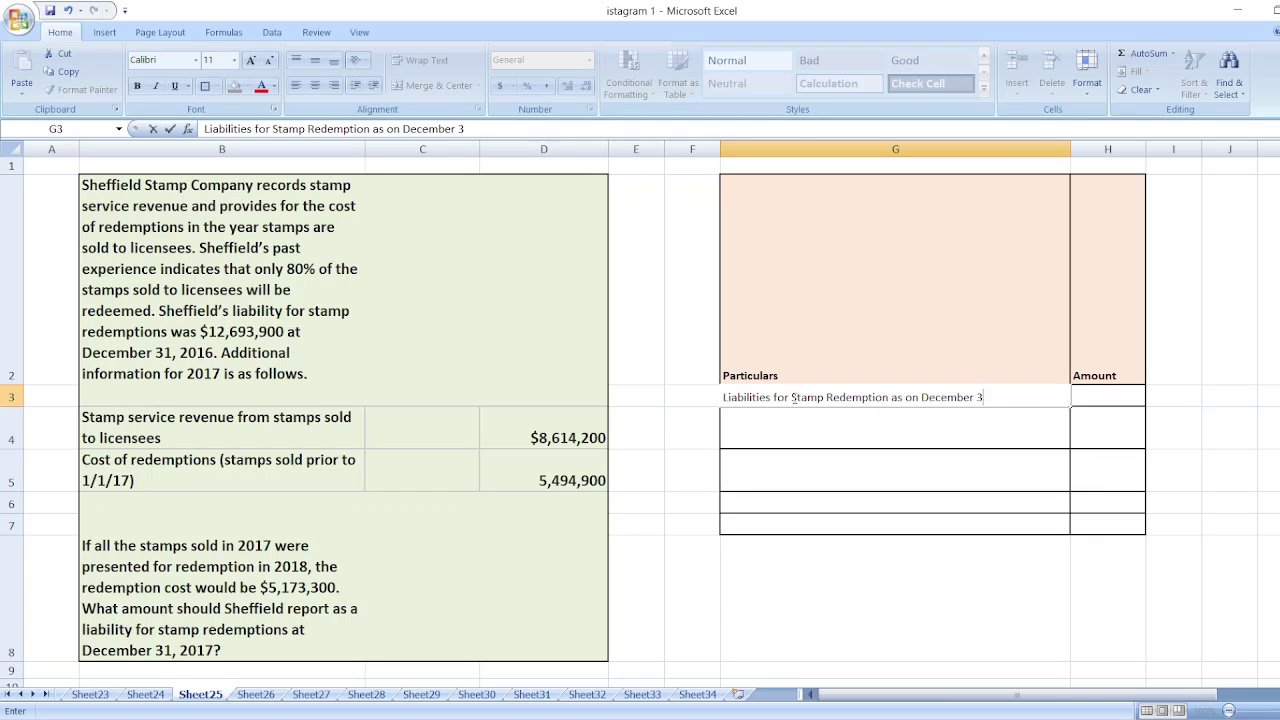
{"action": "key", "text": "BackSpace"}
{"action": "type", "text": "17"}
{"action": "key", "text": "Tab"}
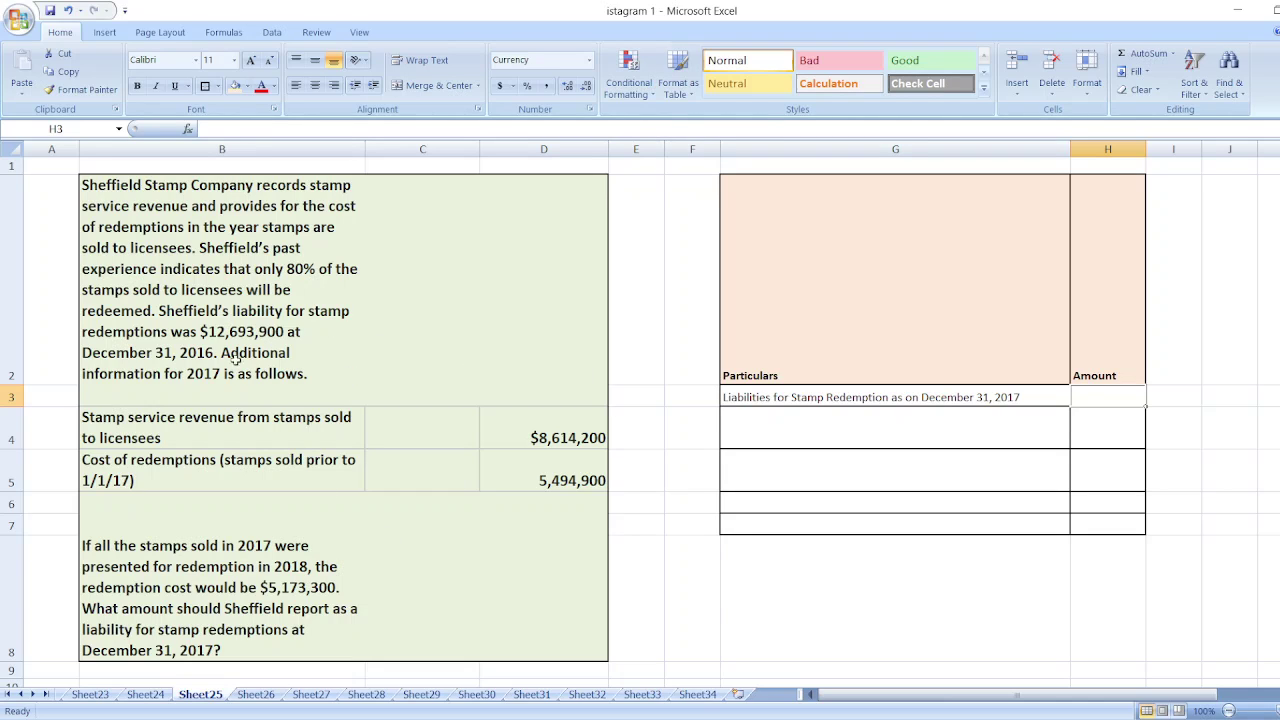
- Correct the label's year to 2016, enter $12,693,900 in H3, and begin the 'Less:' row
{"action": "double_click", "coordinate": [1031, 397]}
{"action": "key", "text": "BackSpace"}
{"action": "type", "text": "6"}
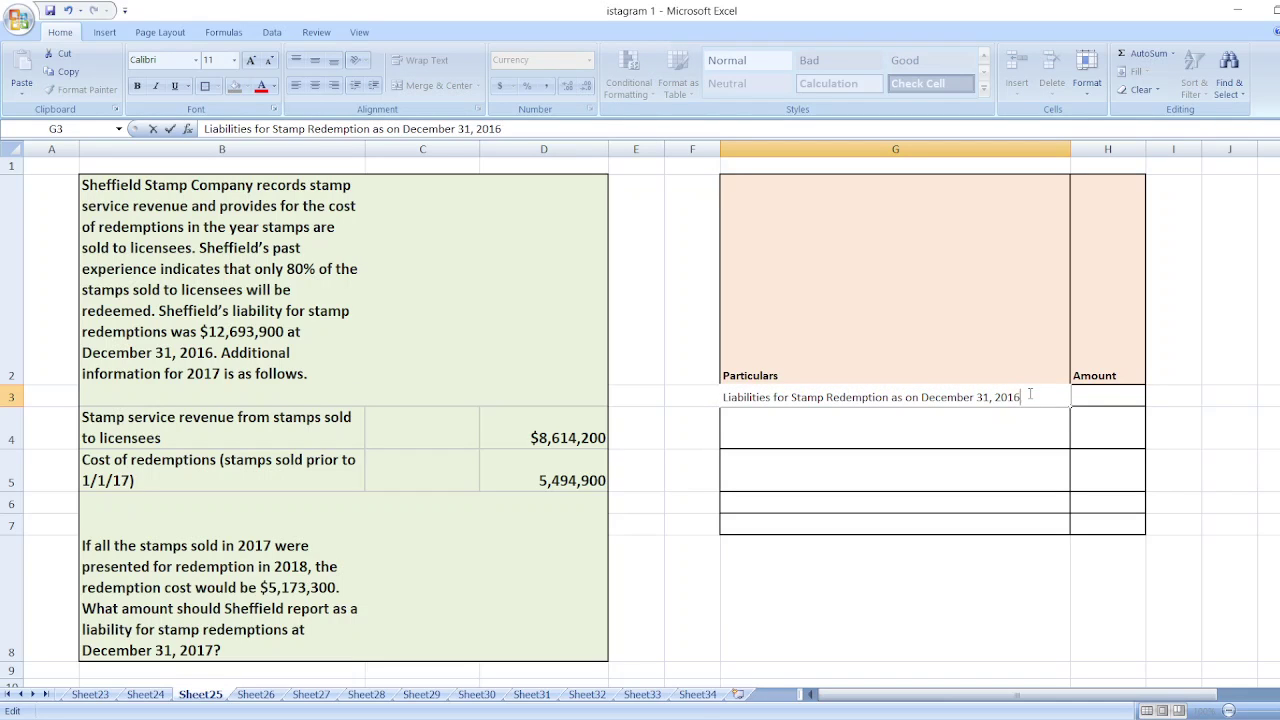
{"action": "key", "text": "Tab"}
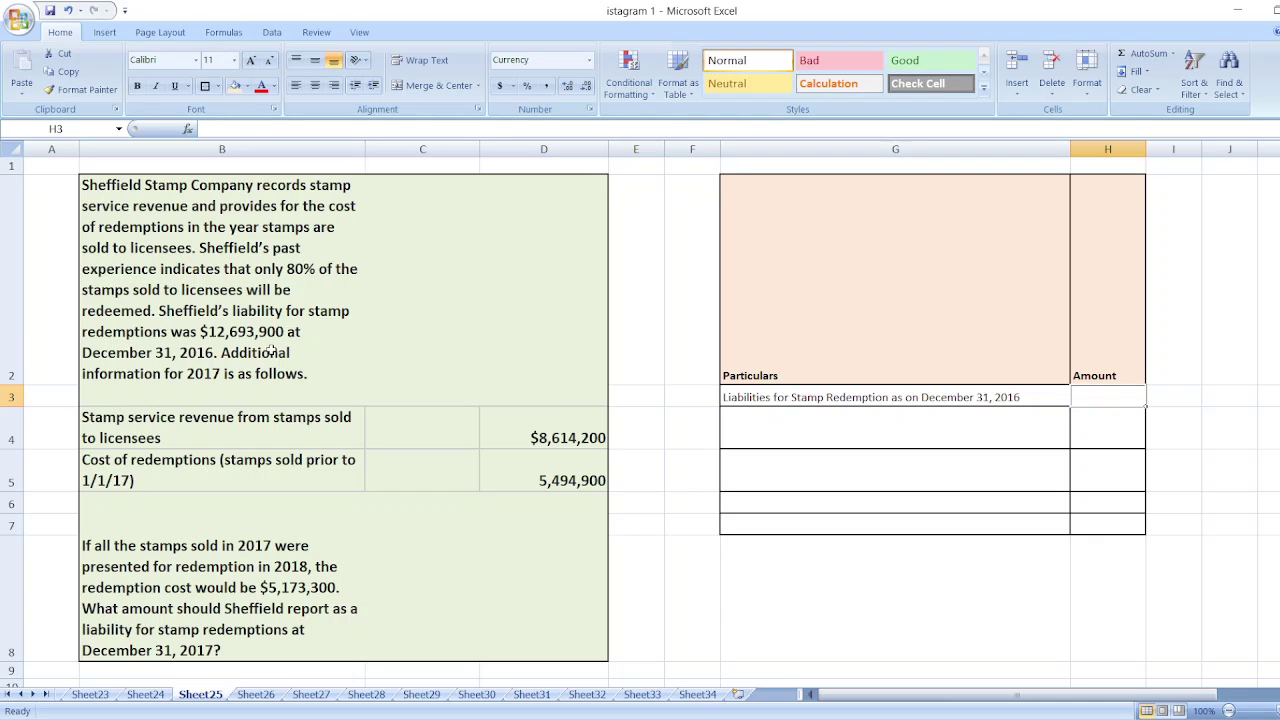
{"action": "type", "text": "$12,"}
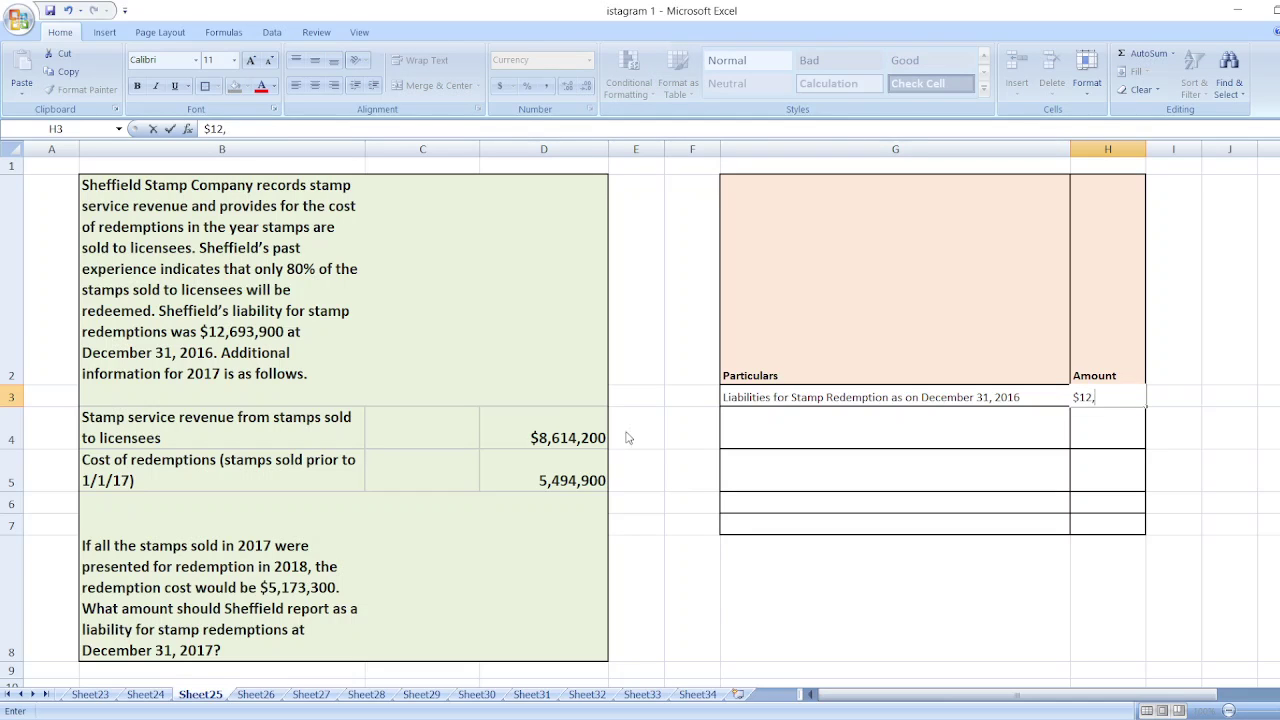
{"action": "type", "text": "693,900"}
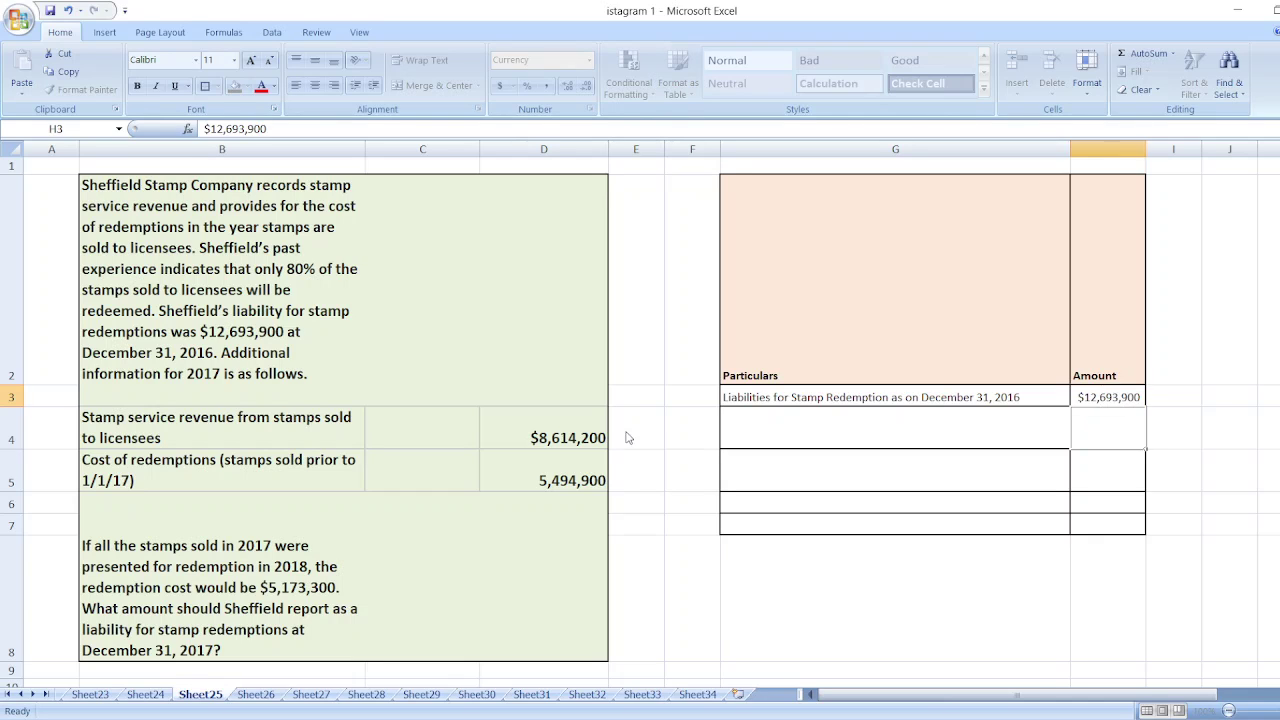
{"action": "key", "text": "Return"}
{"action": "type", "text": "Less:"}
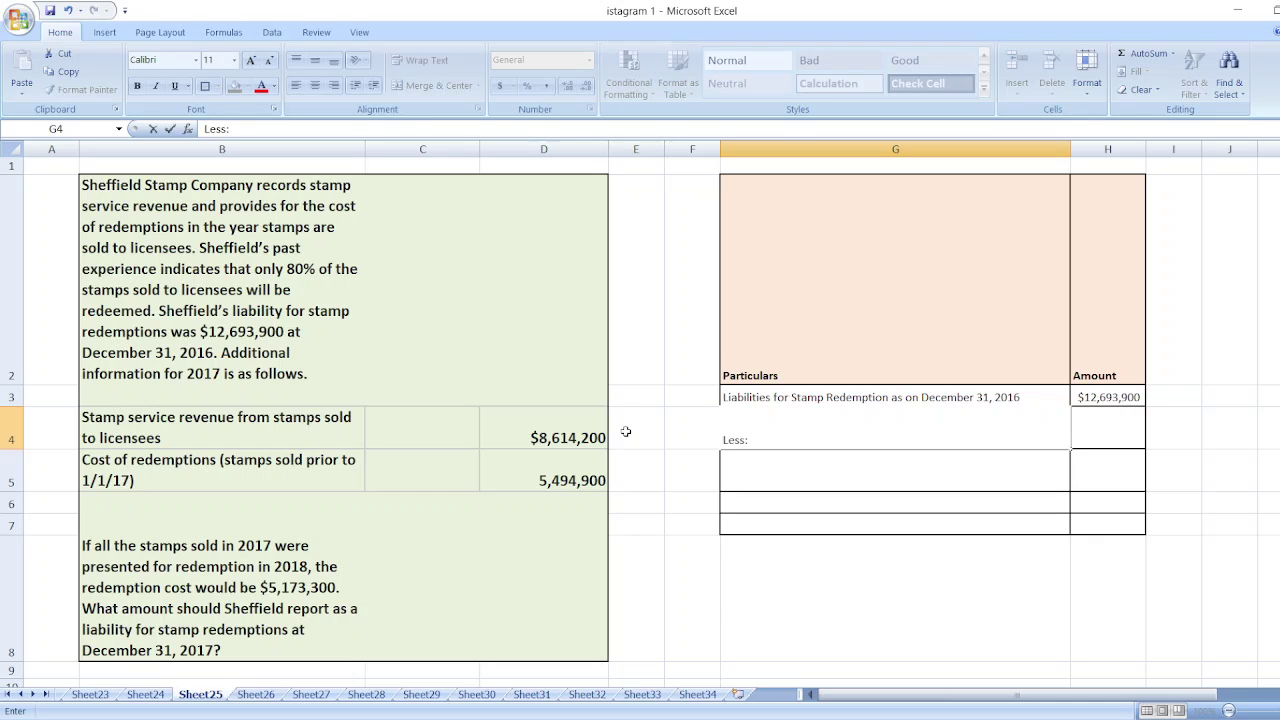
- Complete the second label as 'Less: Cost of Redemption during 2016'
{"action": "type", "text": "Cost of Redemption "}
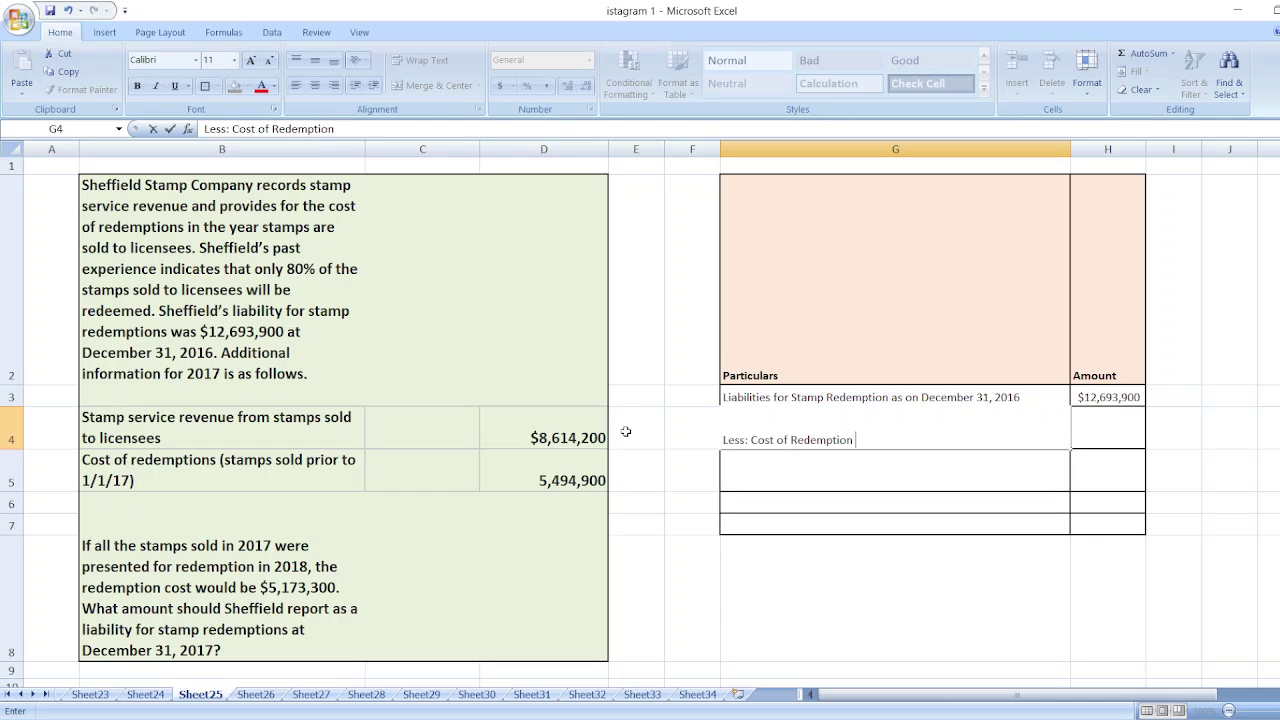
{"action": "type", "text": "during 200"}
{"action": "key", "text": "BackSpace"}
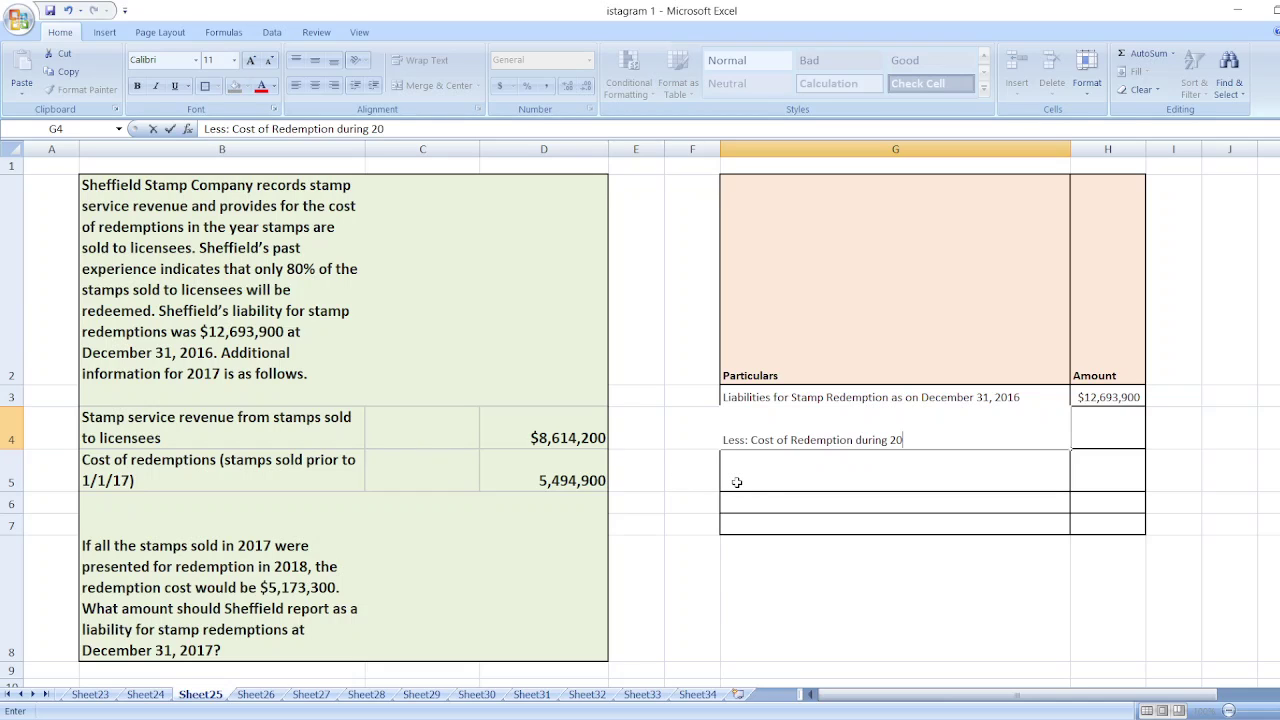
{"action": "type", "text": "16"}
{"action": "key", "text": "Tab"}
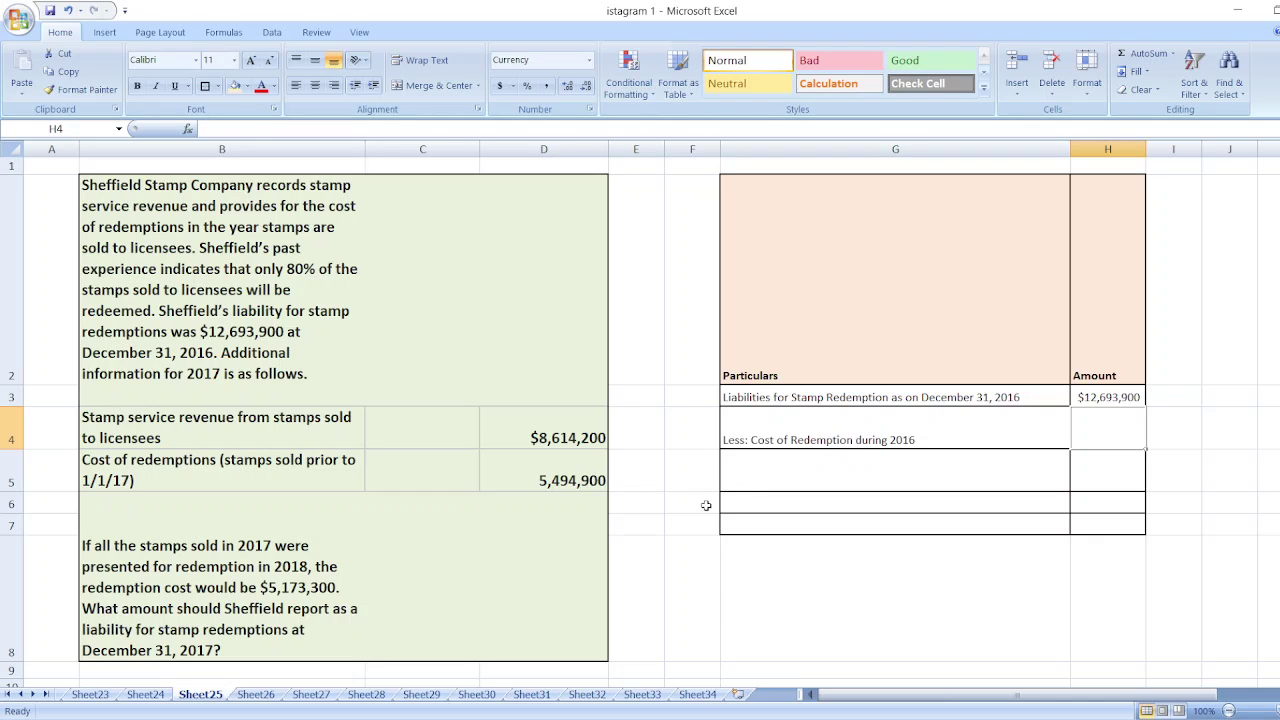
- Enter $5,494,900 as its amount and type 'Add: Liability required for 2017' below
{"action": "type", "text": "$5,5"}
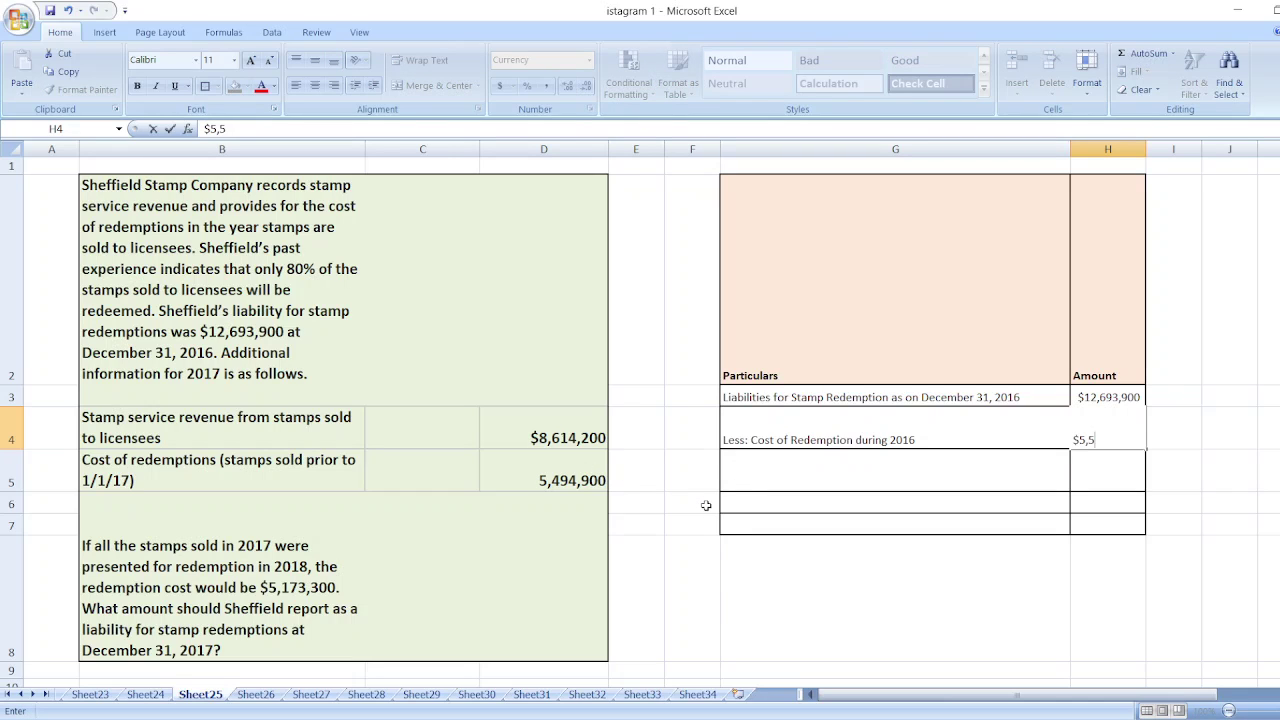
{"action": "key", "text": "BackSpace"}
{"action": "type", "text": "494,900"}
{"action": "key", "text": "Return"}
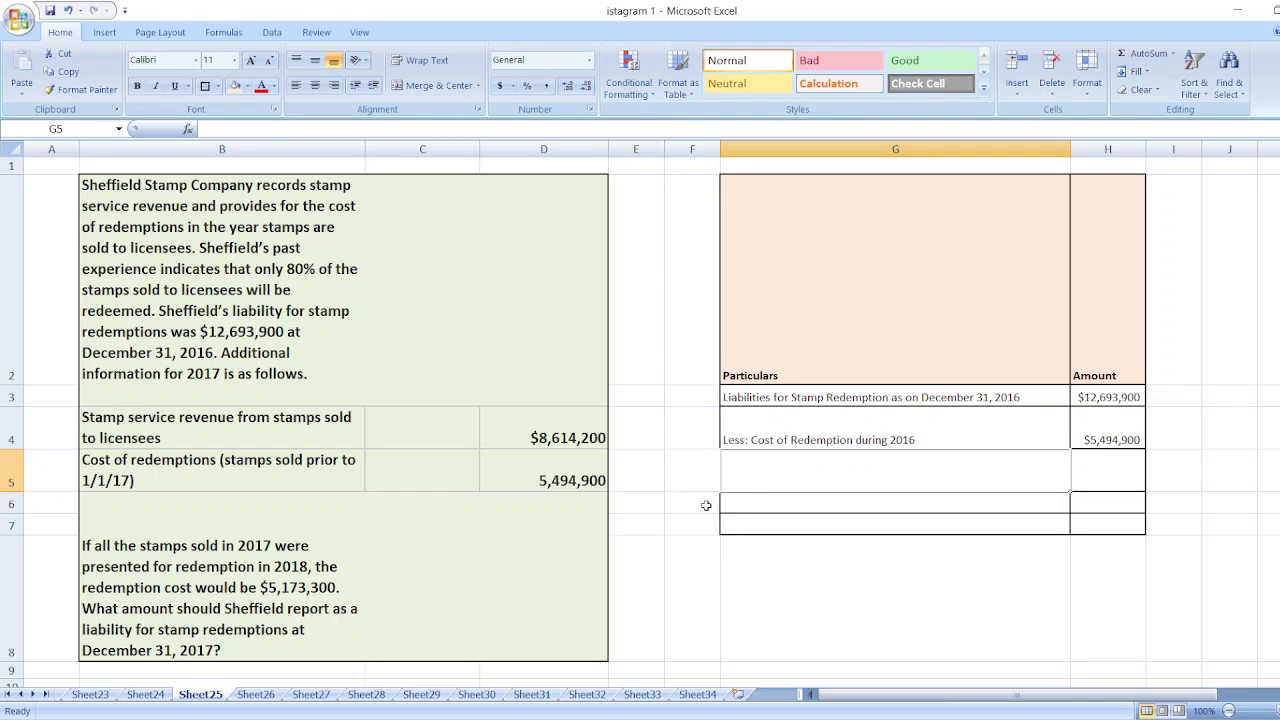
{"action": "type", "text": "Add:"}
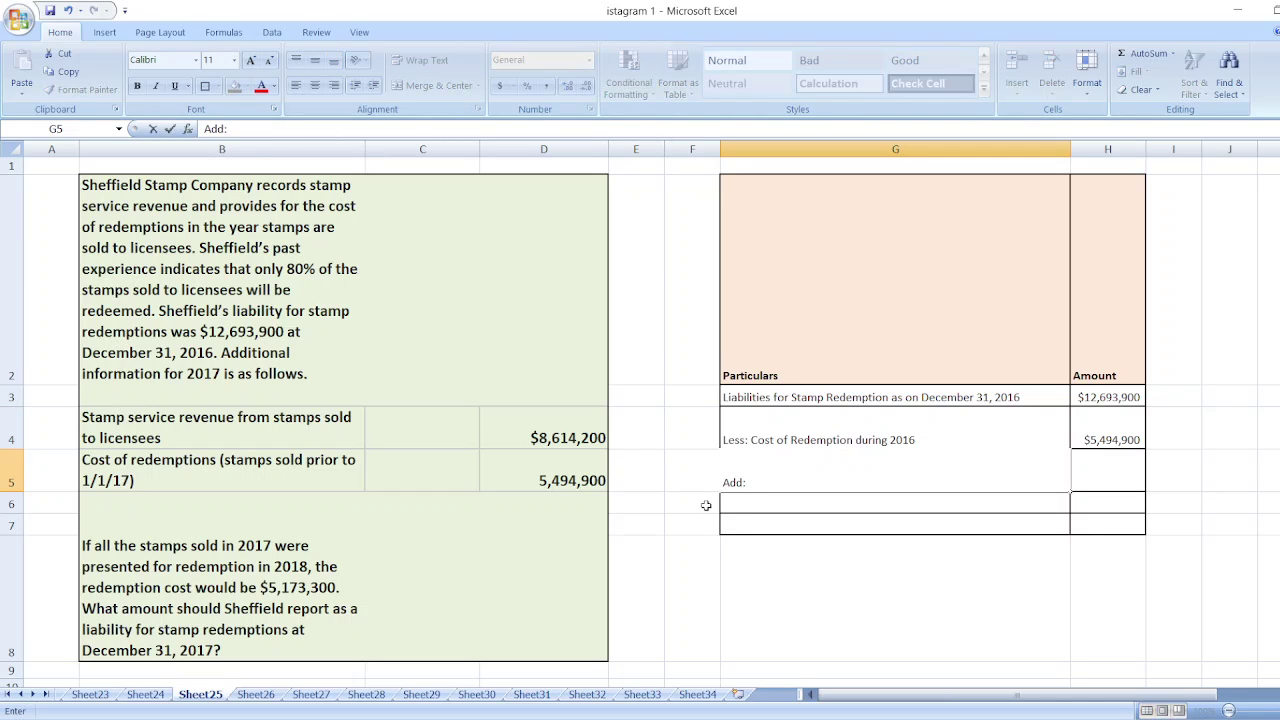
{"action": "type", "text": " Liability requ"}
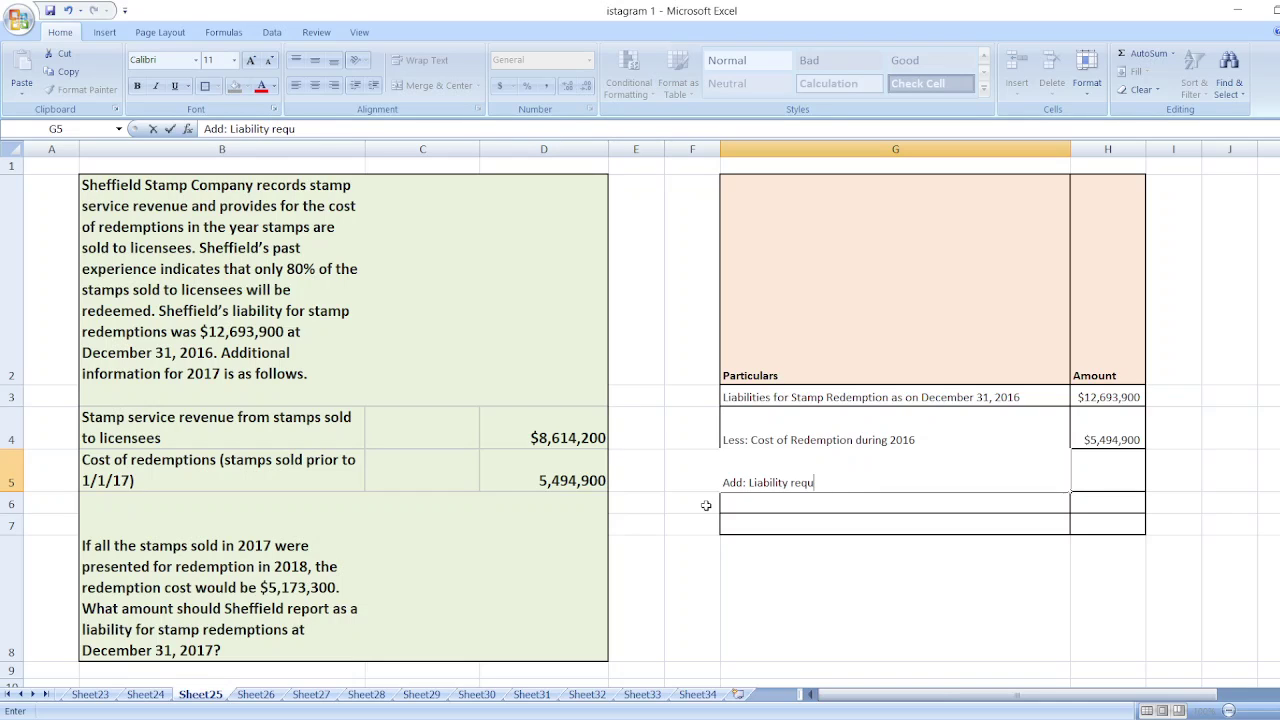
{"action": "type", "text": "ired for 2017"}
- Append '($5,173,300*80%)' to the Add label and compute 4138640 with =5173300*80% in H5
{"action": "key", "text": "Tab"}
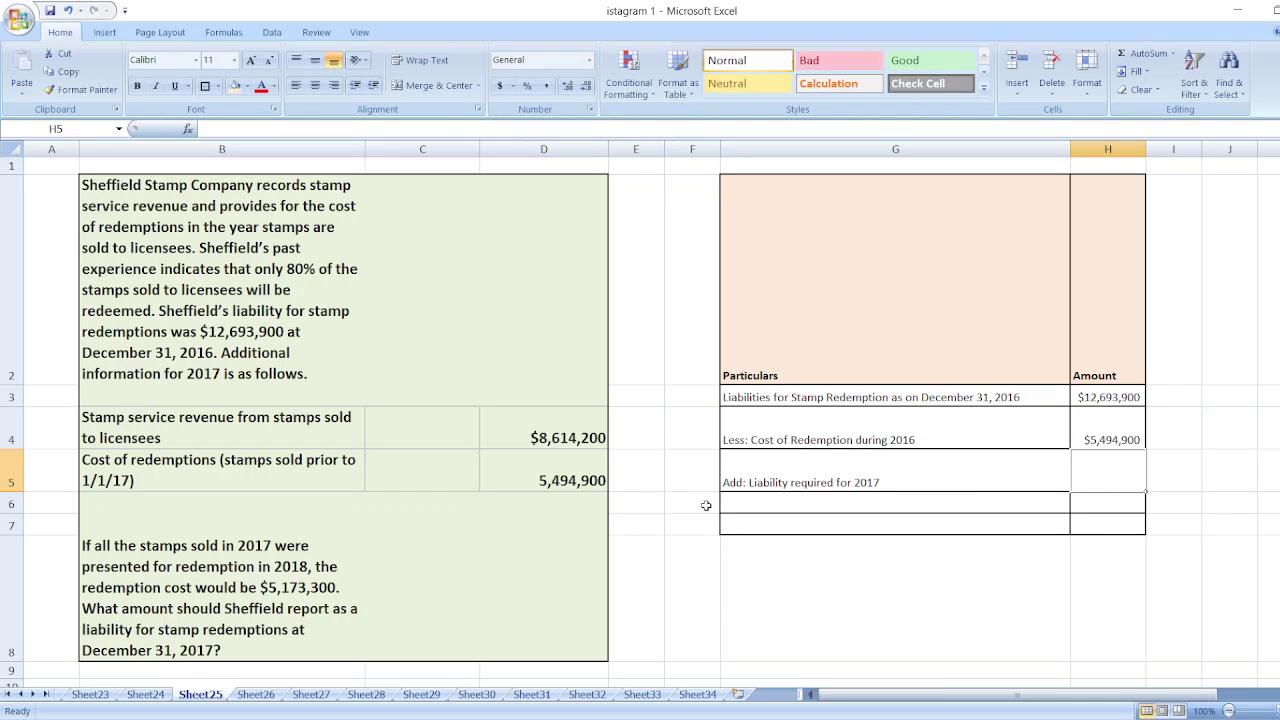
{"action": "double_click", "coordinate": [1000, 486]}
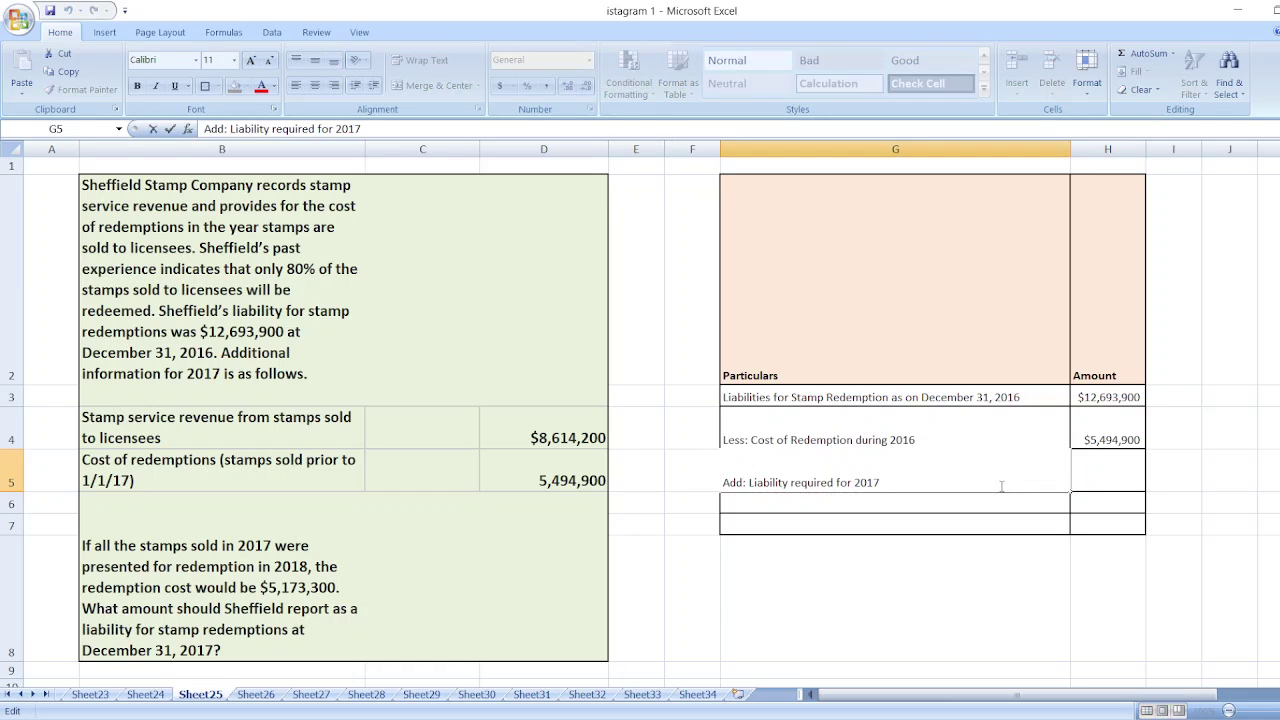
{"action": "type", "text": "($5,173,300*"}
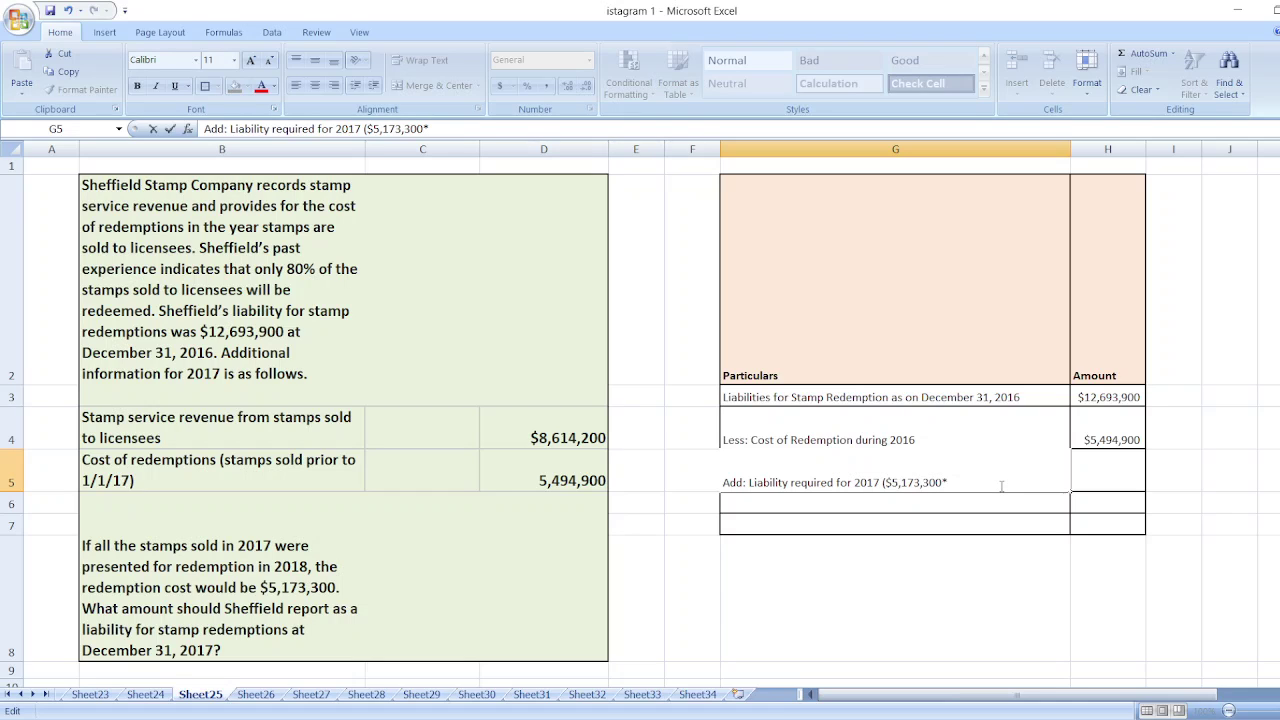
{"action": "type", "text": "80%)"}
{"action": "left_click", "coordinate": [1126, 473]}
{"action": "type", "text": "=5"}
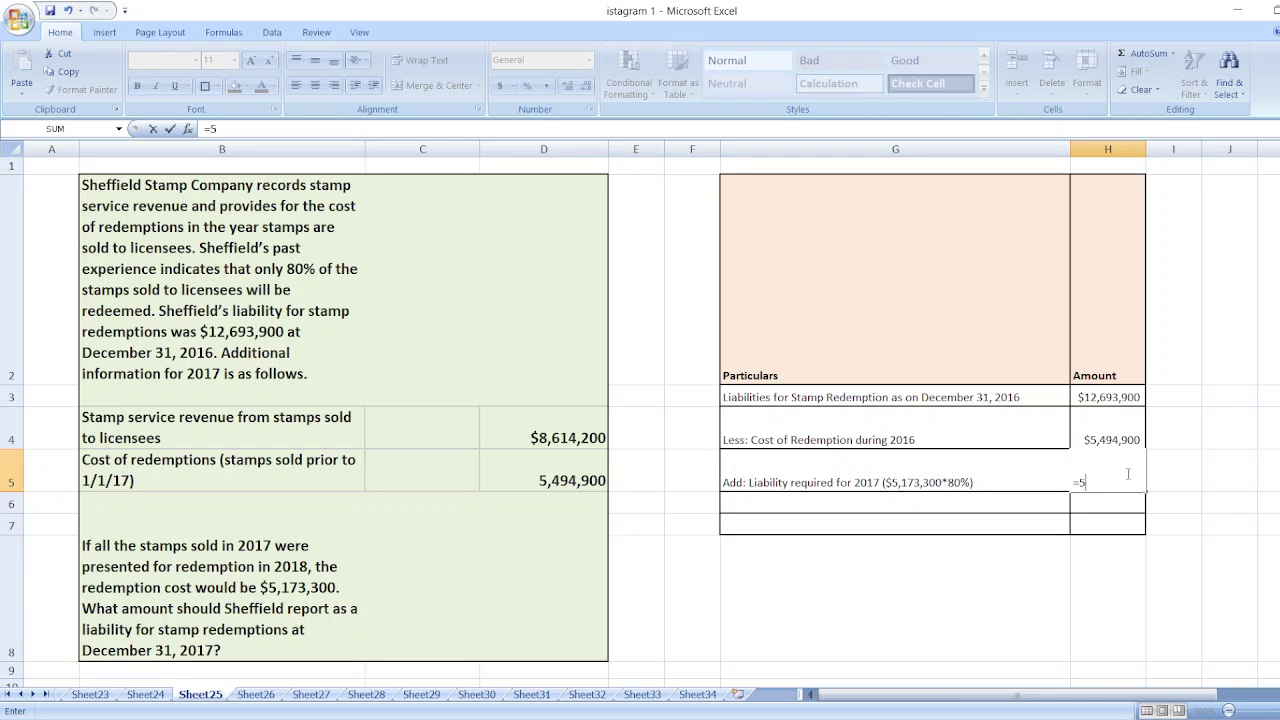
{"action": "type", "text": "173300*80%"}
{"action": "key", "text": "Return"}
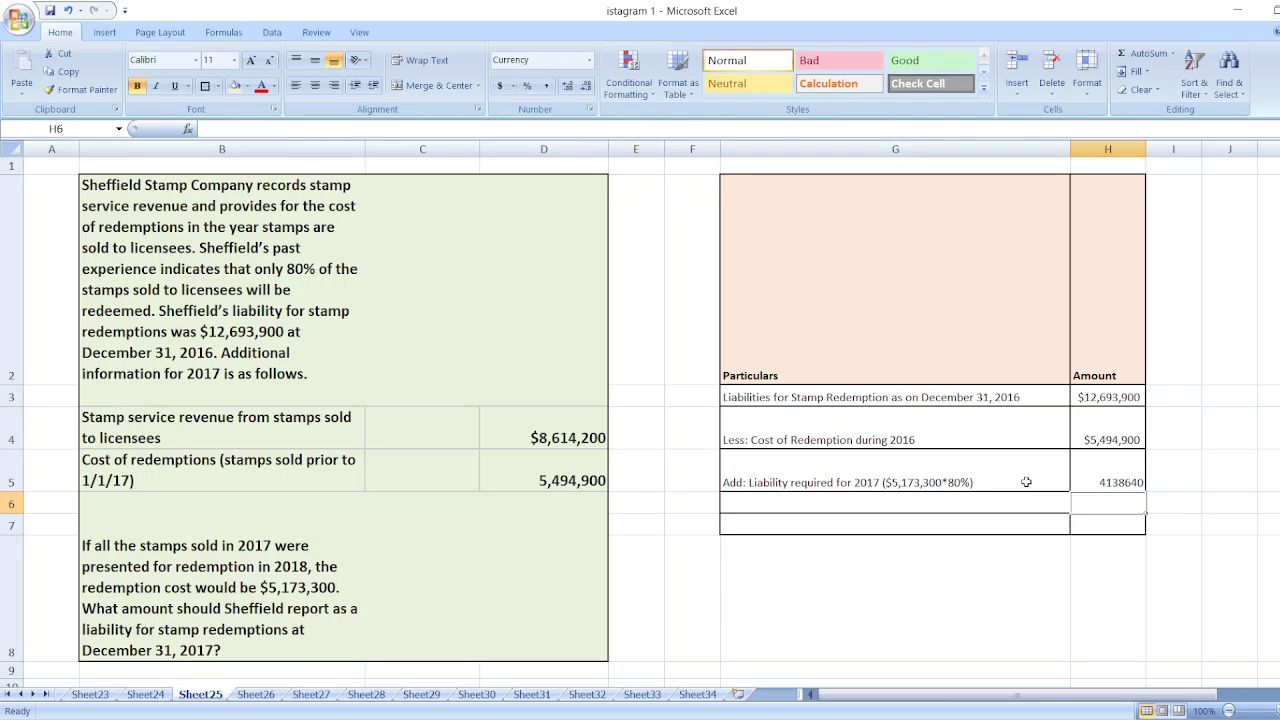
{"action": "left_click", "coordinate": [922, 504]}
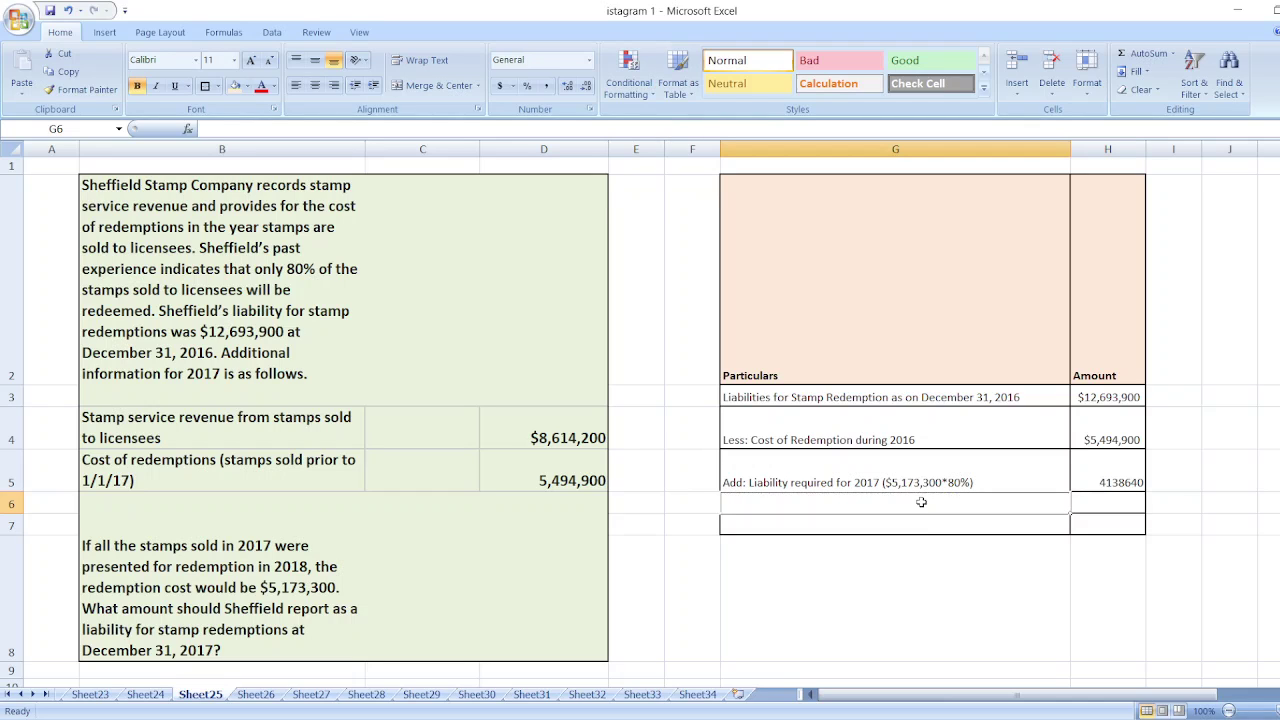
- Label the closing row 'Liability for Stamp Redemption as on December 31, 2017' and total it with =H3-H4+H5
{"action": "type", "text": "Liability "}
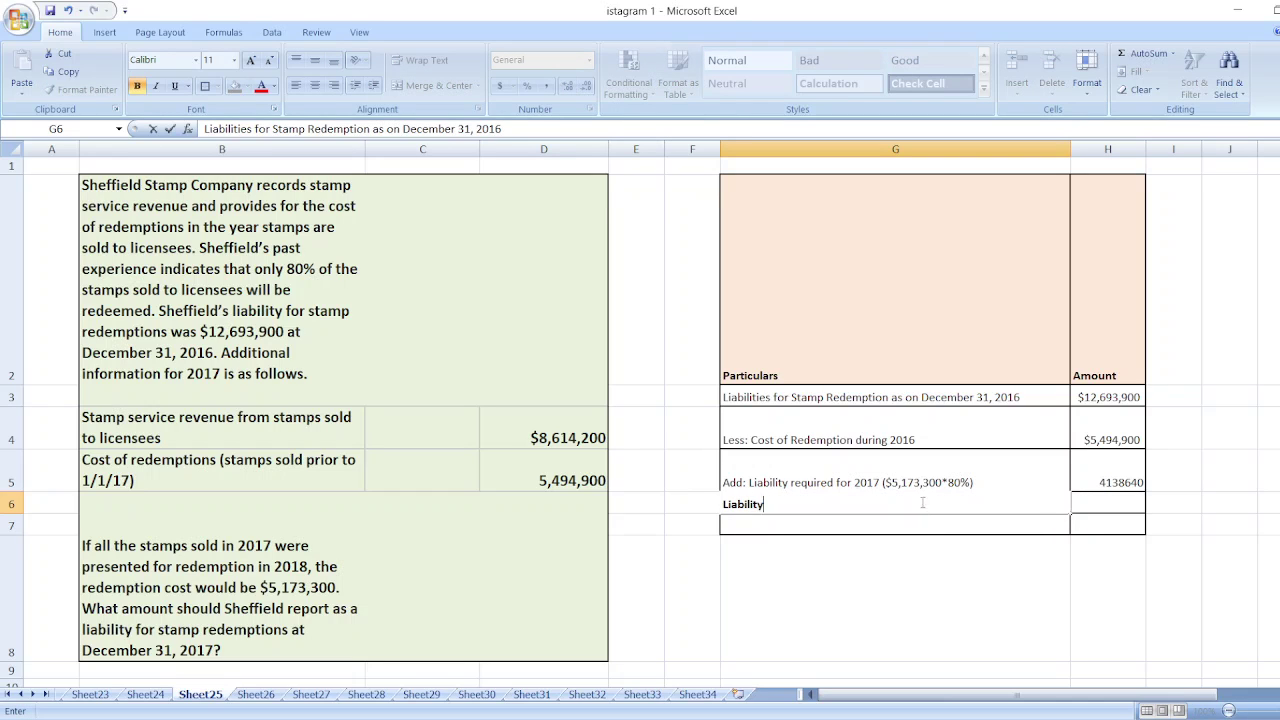
{"action": "type", "text": "for Stamp Redemptio"}
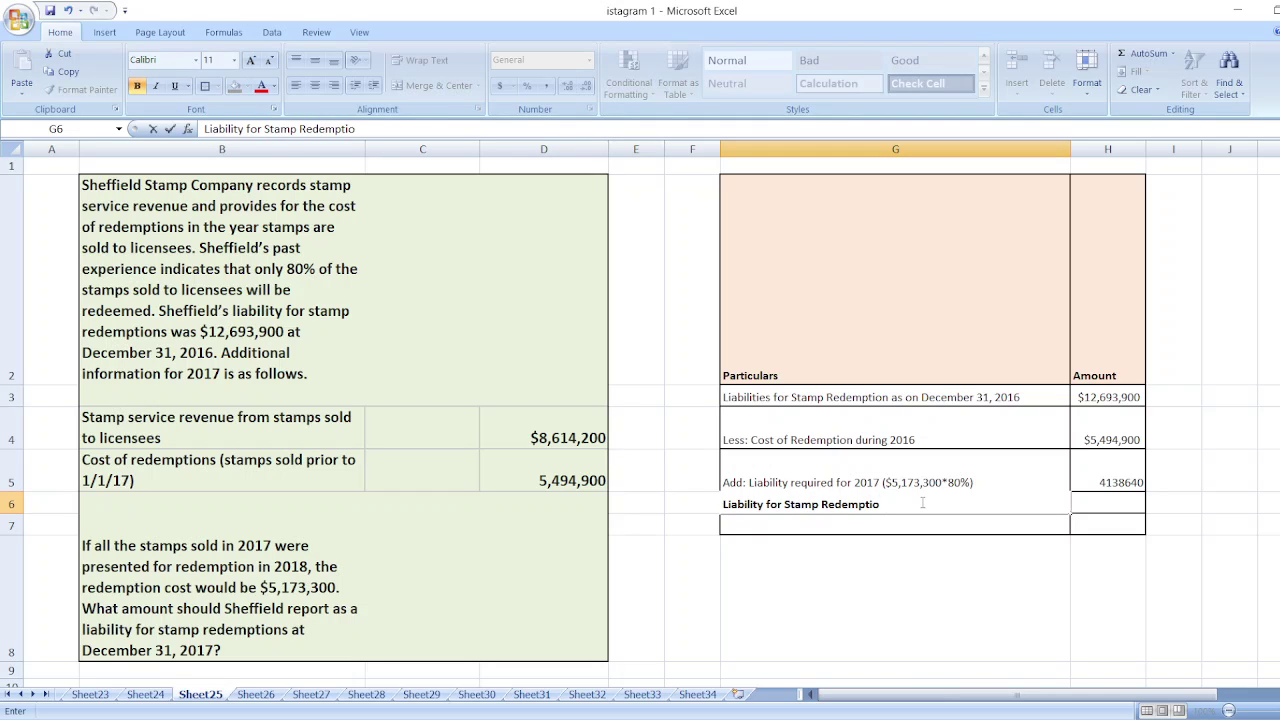
{"action": "type", "text": "n as on December 31"}
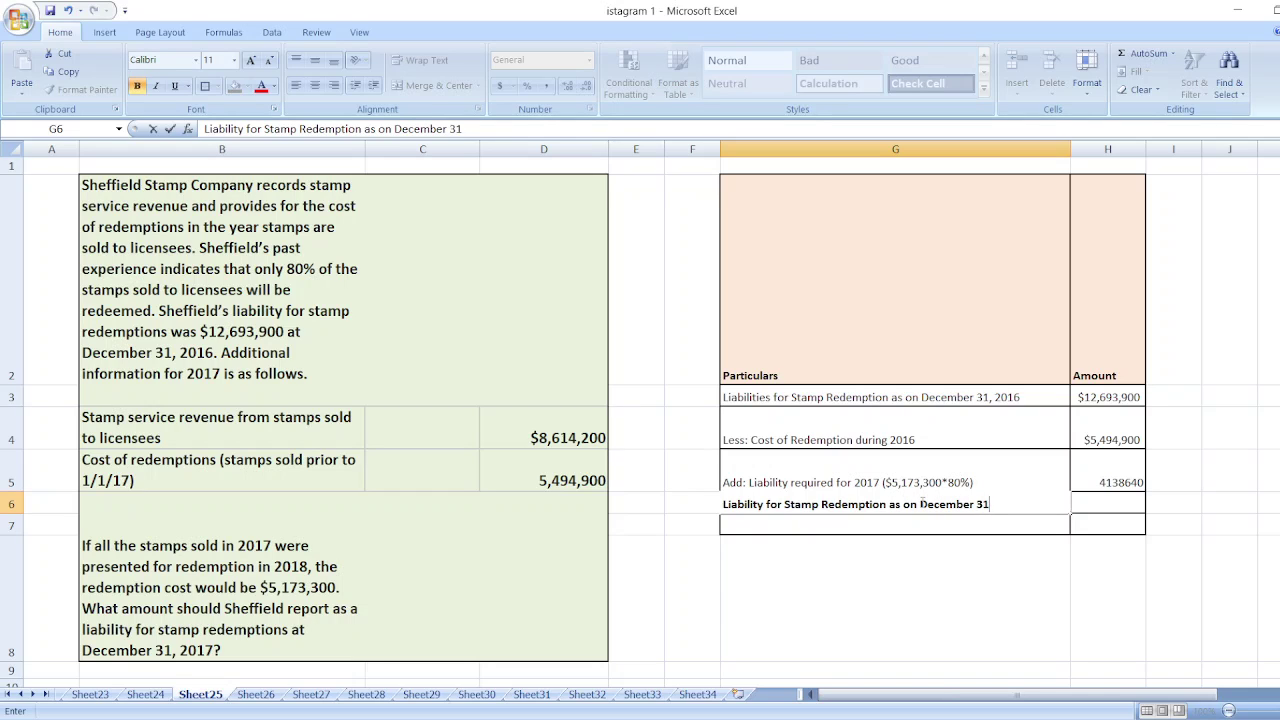
{"action": "type", "text": ", 200"}
{"action": "type", "text": "17"}
{"action": "key", "text": "Tab"}
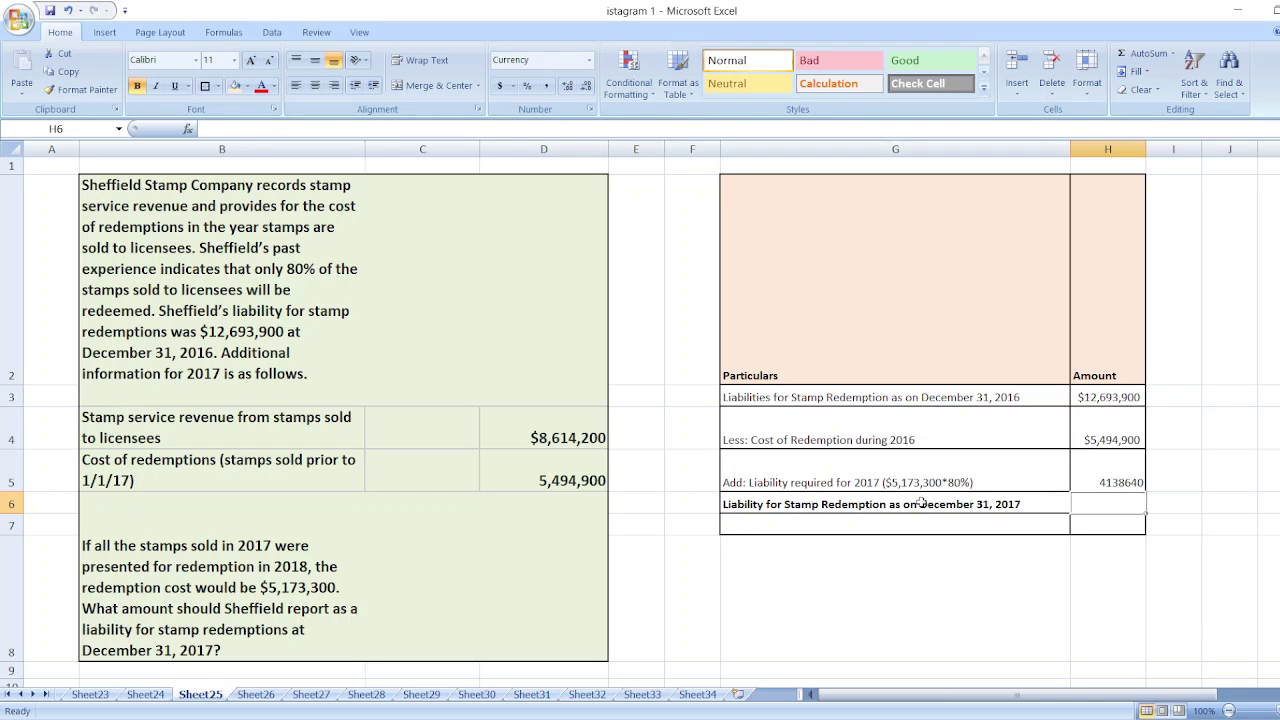
{"action": "type", "text": "="}
{"action": "key", "text": "Up"}
{"action": "key", "text": "Up"}
{"action": "key", "text": "Up"}
{"action": "type", "text": "-"}
{"action": "key", "text": "Up"}
{"action": "key", "text": "Up"}
{"action": "type", "text": "+"}
{"action": "key", "text": "Up"}
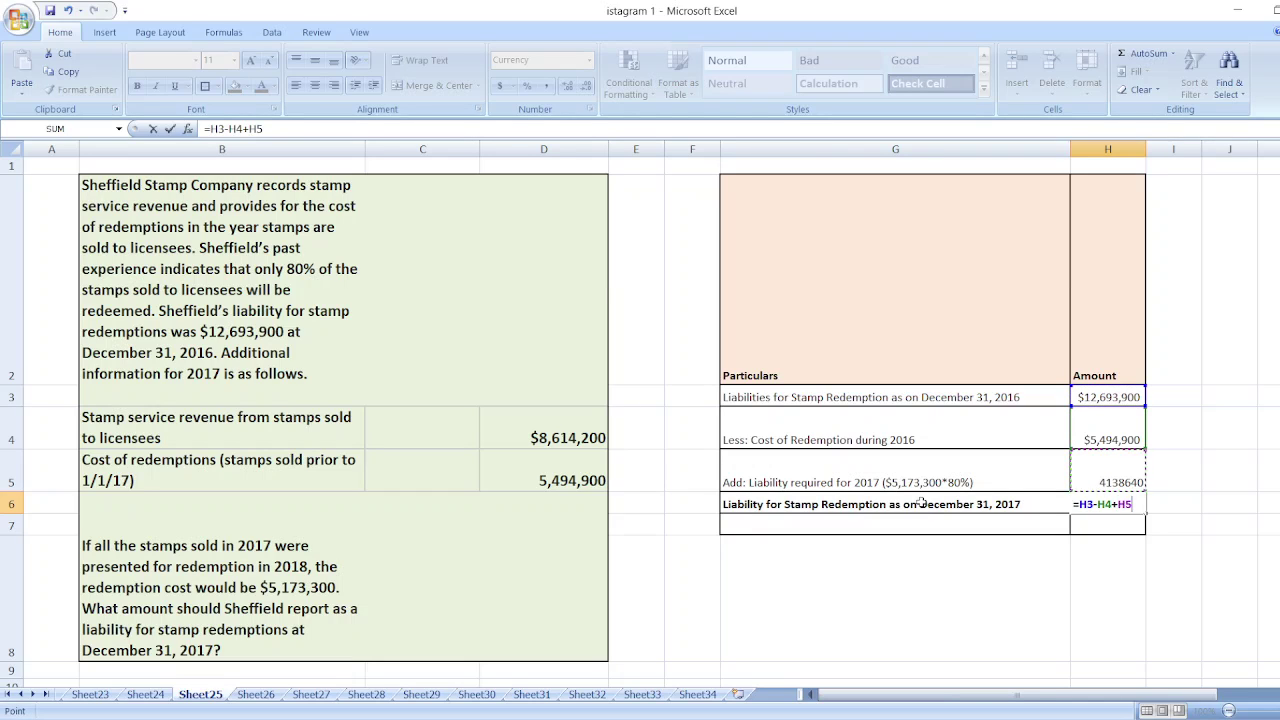
{"action": "key", "text": "Return"}
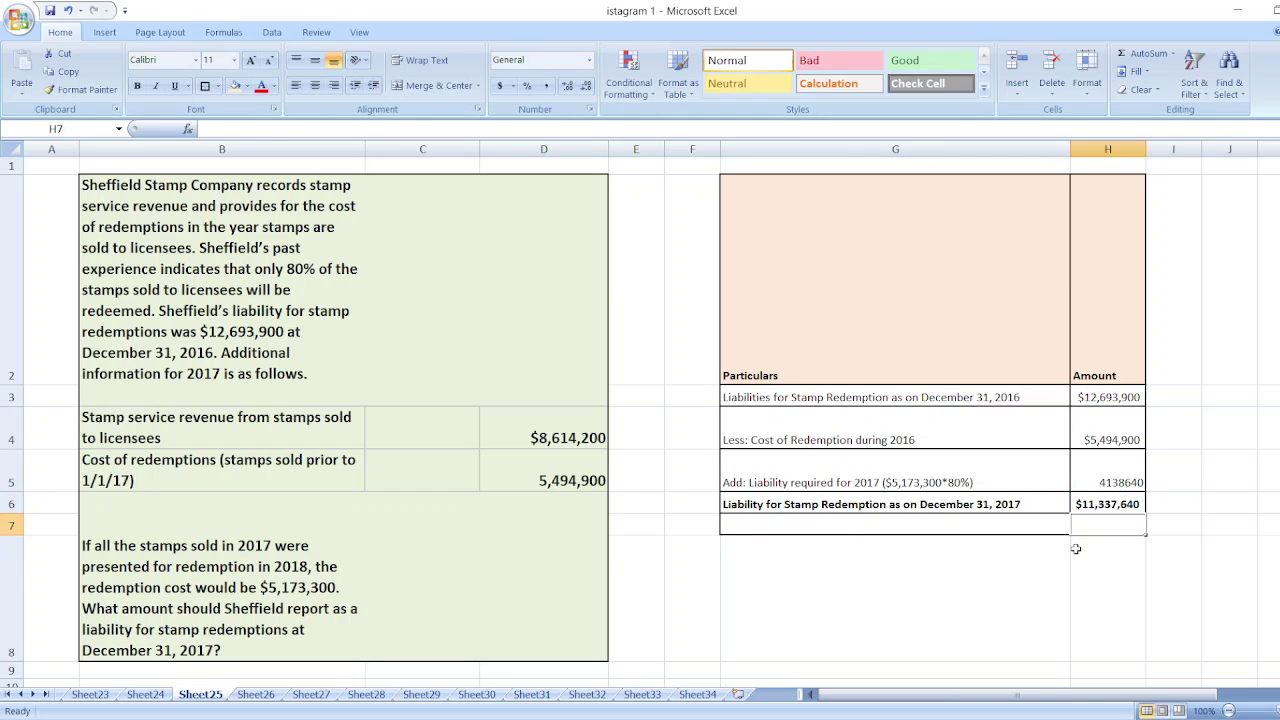